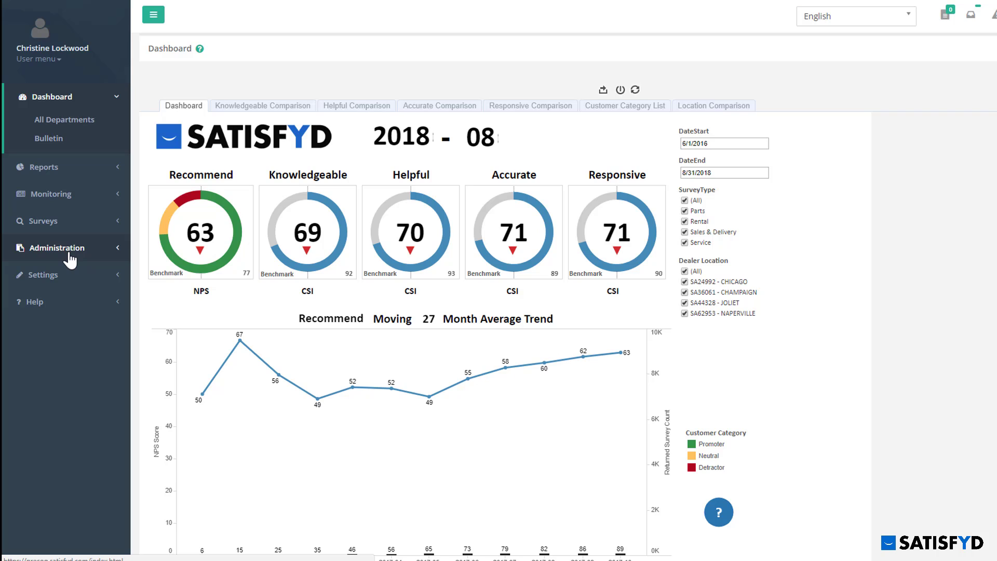
- Open User Management from the Administration section of the sidebar
{"action": "left_click", "coordinate": [70, 254]}
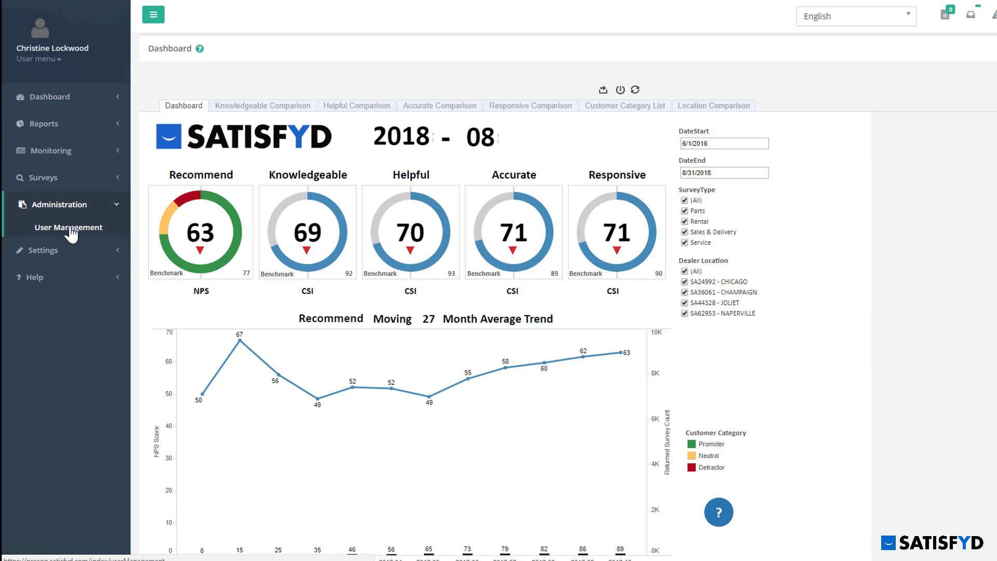
{"action": "left_click", "coordinate": [69, 229]}
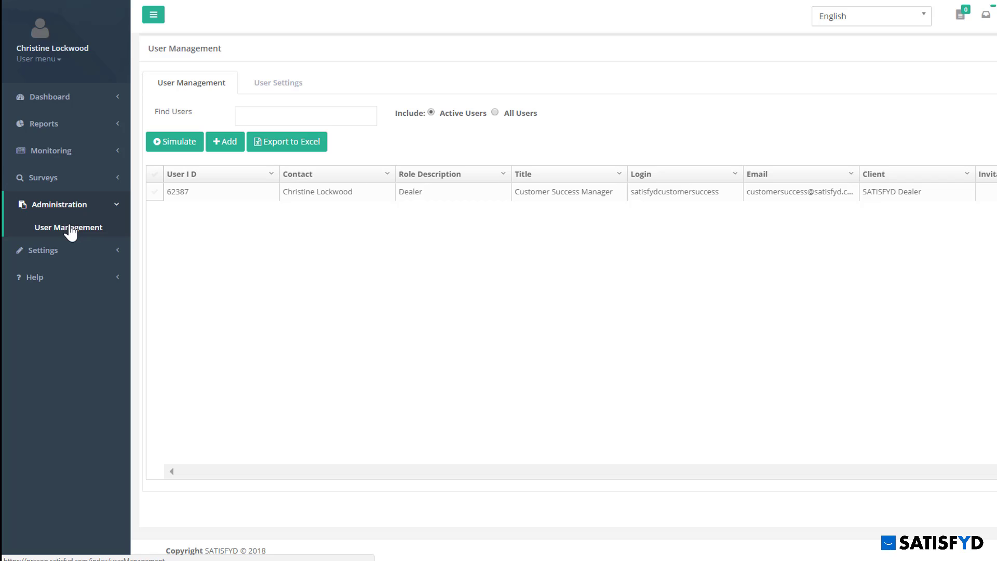
- Add a new user and enter their first name, last name and e-mail address
{"action": "left_click", "coordinate": [230, 149]}
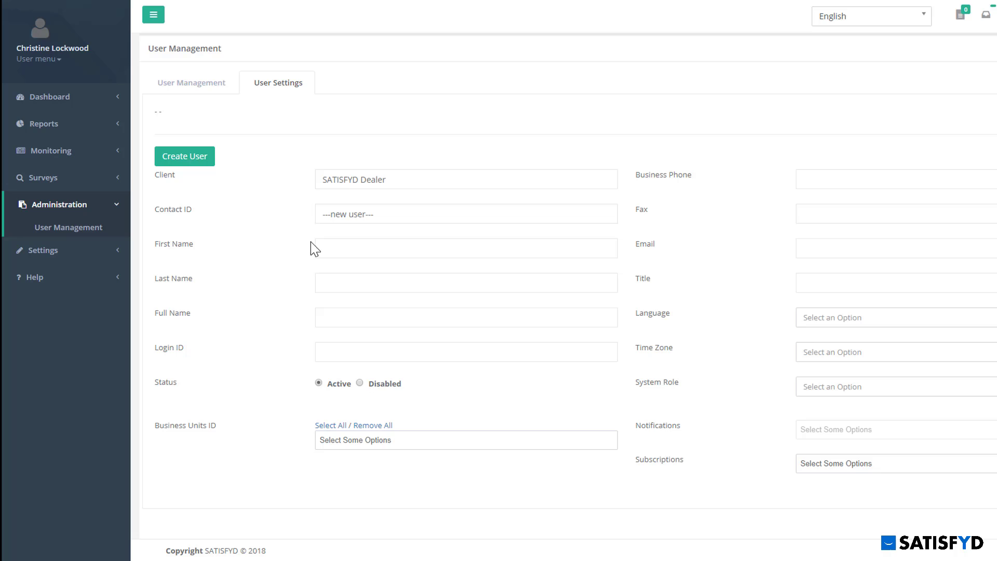
{"action": "left_click", "coordinate": [329, 251]}
{"action": "type", "text": "John"}
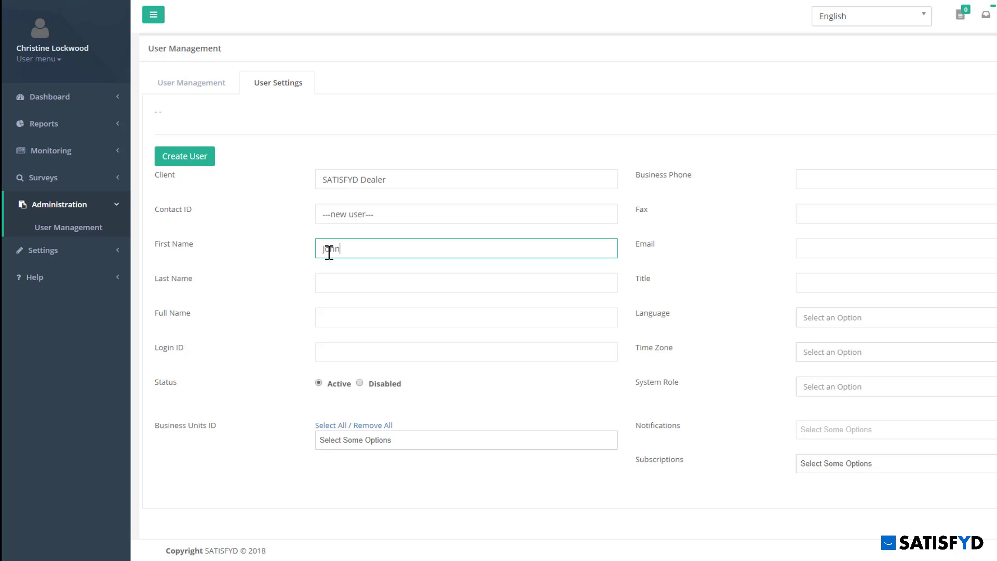
{"action": "key", "text": "Tab"}
{"action": "key", "text": "Tab"}
{"action": "type", "text": "Smith"}
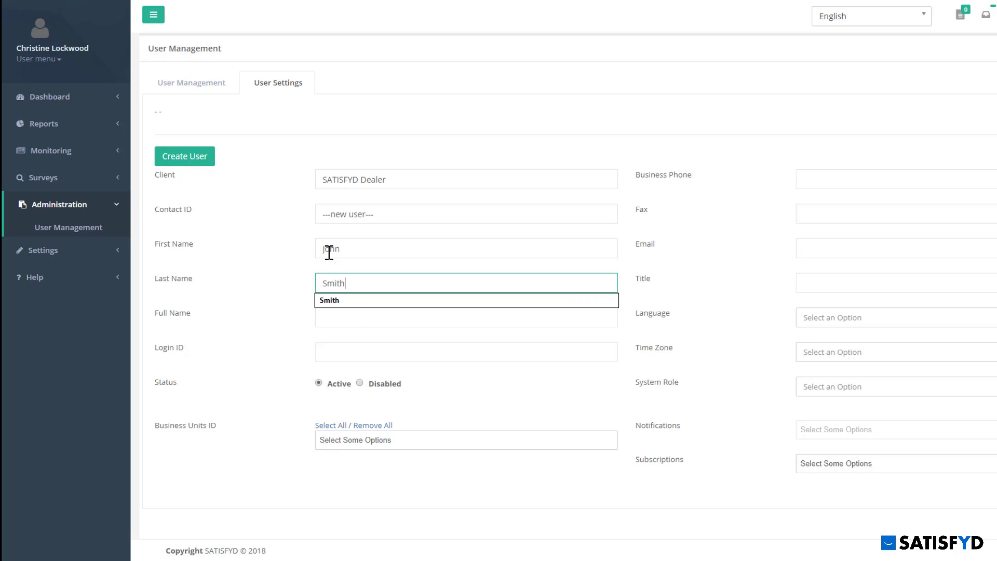
{"action": "key", "text": "Tab"}
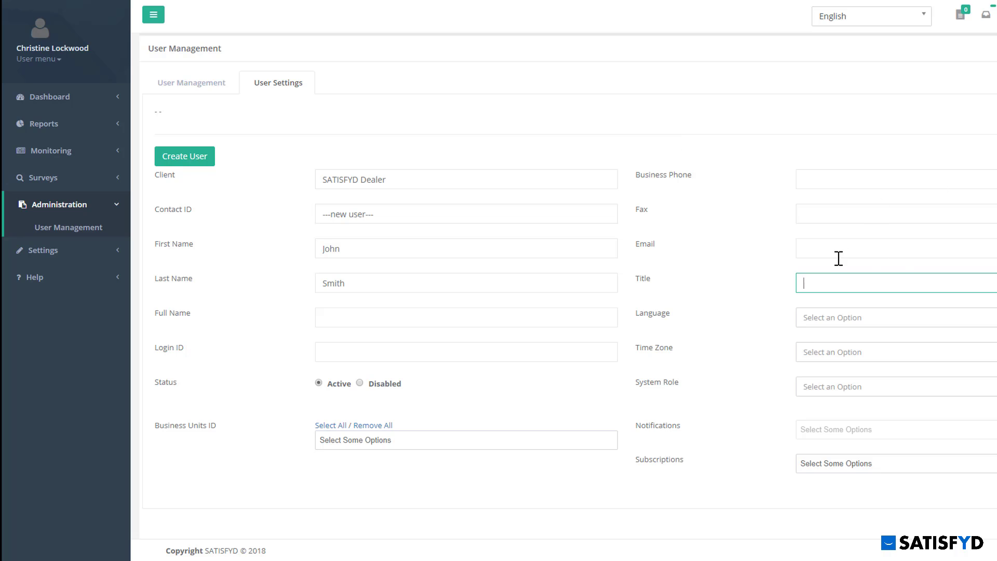
{"action": "left_click", "coordinate": [837, 257]}
{"action": "type", "text": "kj"}
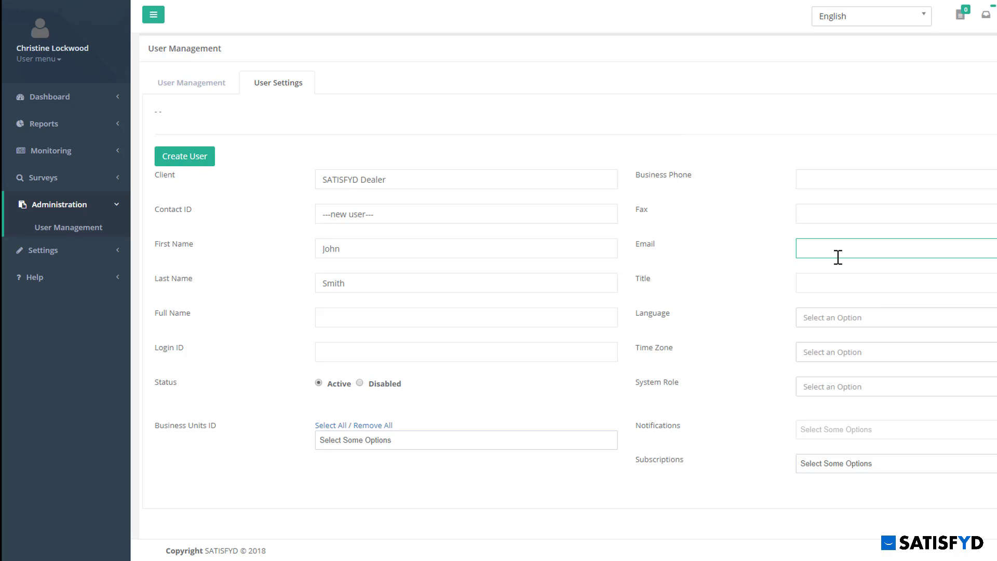
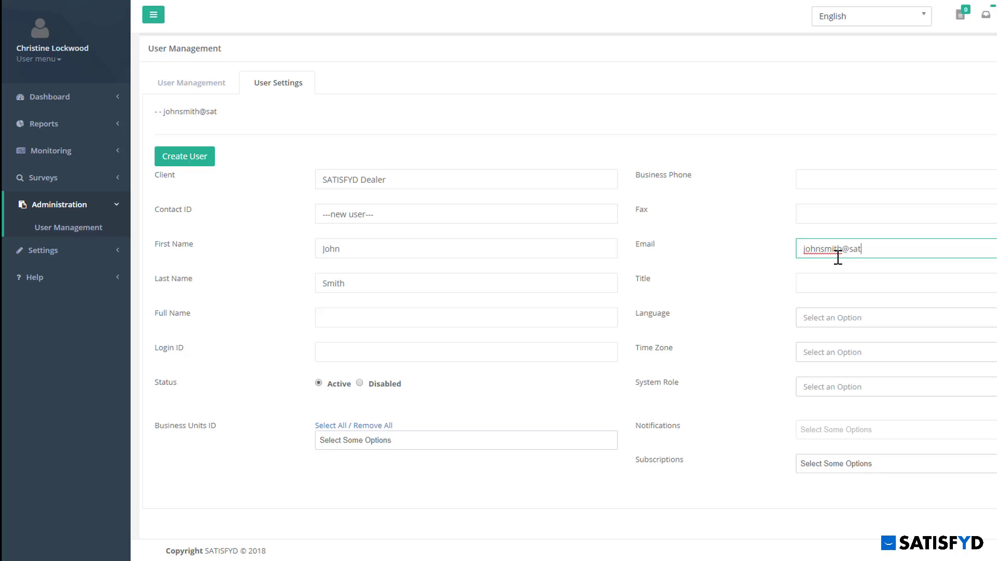
- Set the new user's time zone to (UTC-06:00) Central Time (US & Canada)
{"action": "left_click", "coordinate": [845, 350]}
{"action": "type", "text": "central"}
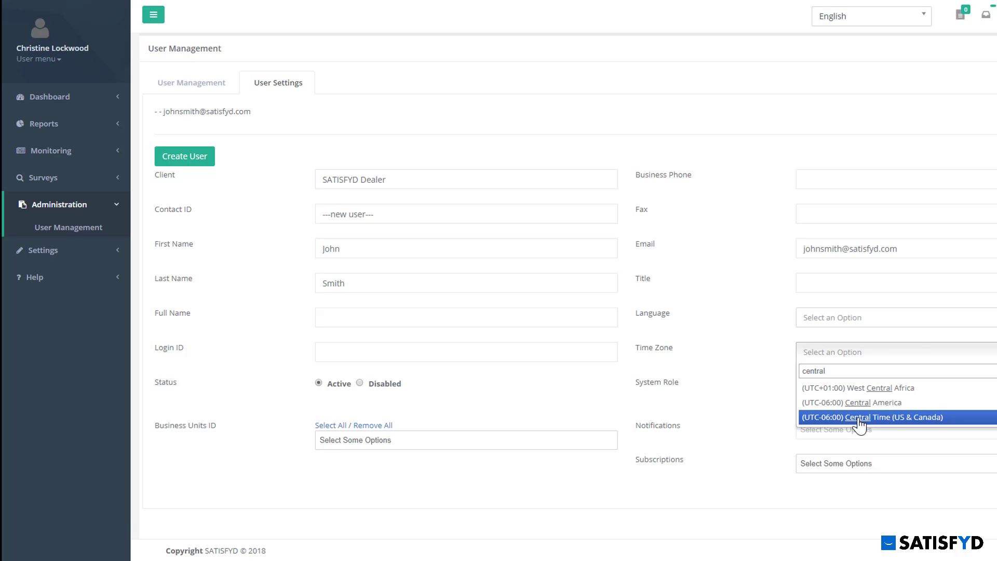
{"action": "left_click", "coordinate": [860, 418]}
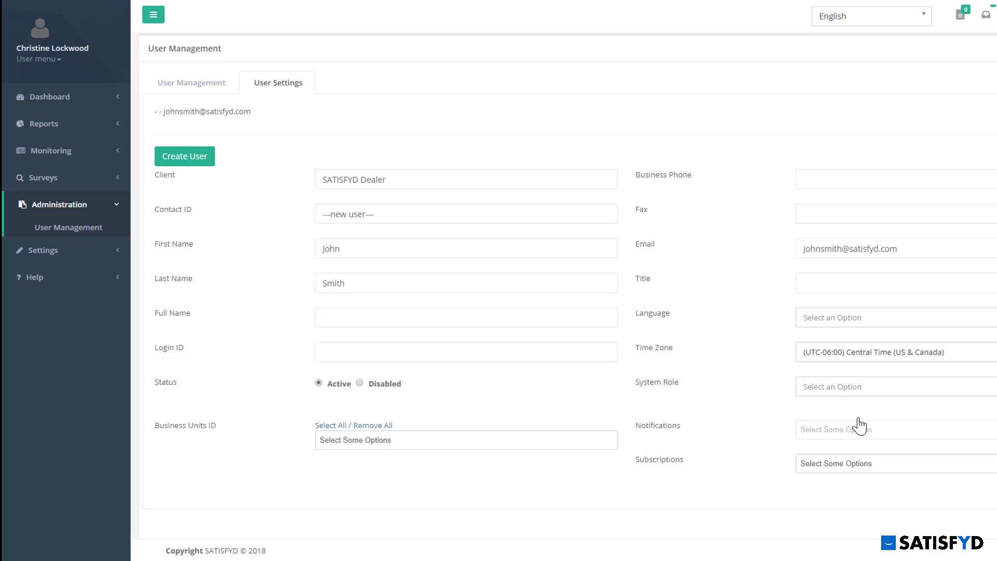
- Copy the user's e-mail address into the Login ID field and adjust the status option
{"action": "left_click_drag", "start_coordinate": [917, 247], "coordinate": [797, 255]}
{"action": "key", "text": "ctrl+c"}
{"action": "left_click", "coordinate": [367, 353]}
{"action": "key", "text": "ctrl+v"}
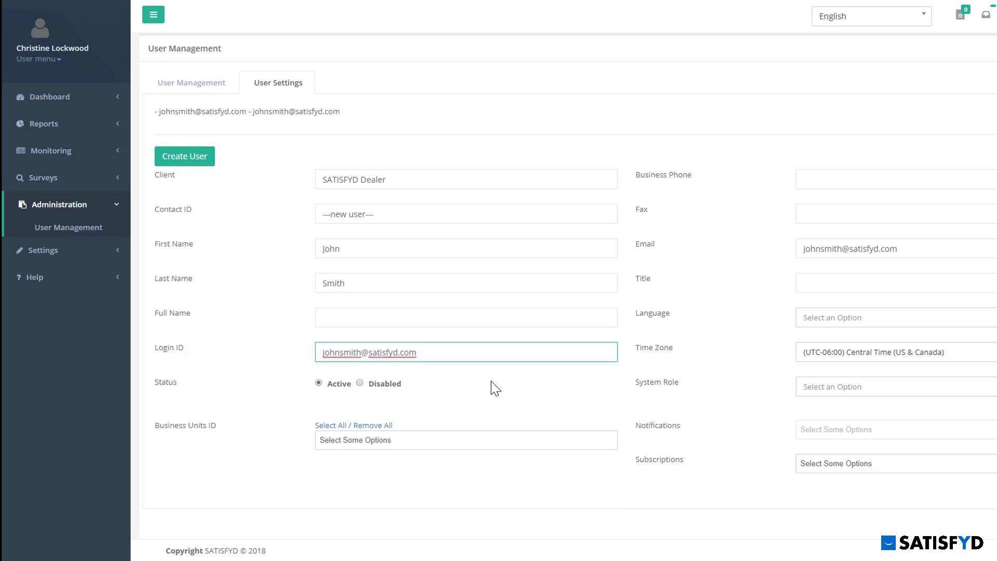
{"action": "left_click", "coordinate": [493, 387]}
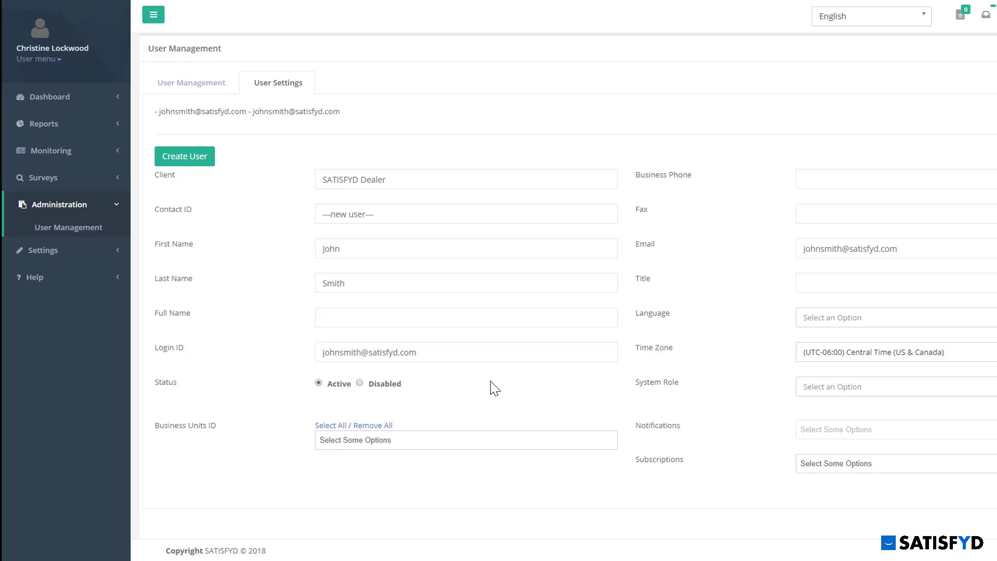
{"action": "left_click", "coordinate": [359, 383]}
- Assign business units JOLIET, IL - SA44328 and NAPERVILLE, IL - SA62953, and system role Dealer
{"action": "left_click", "coordinate": [416, 441]}
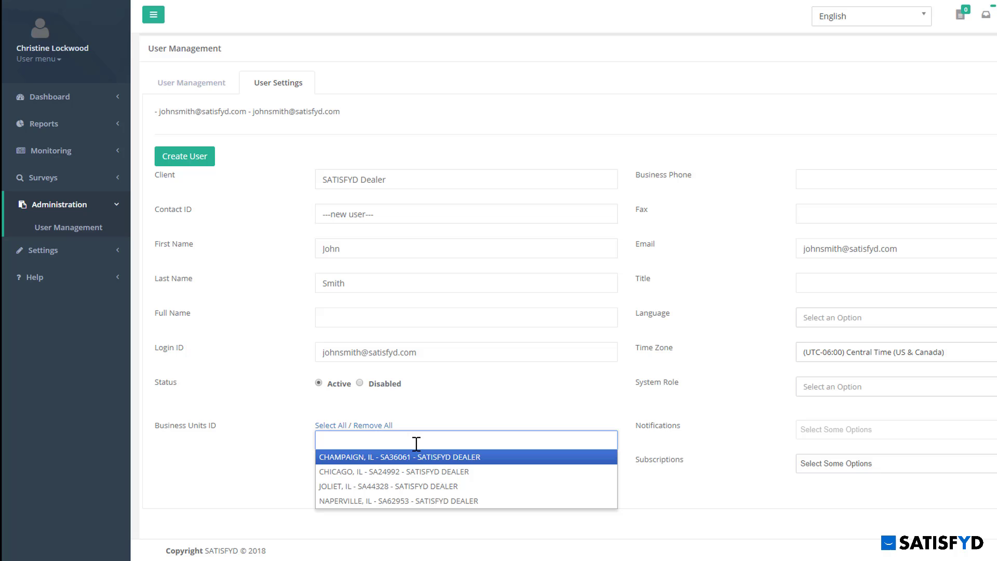
{"action": "left_click", "coordinate": [415, 485]}
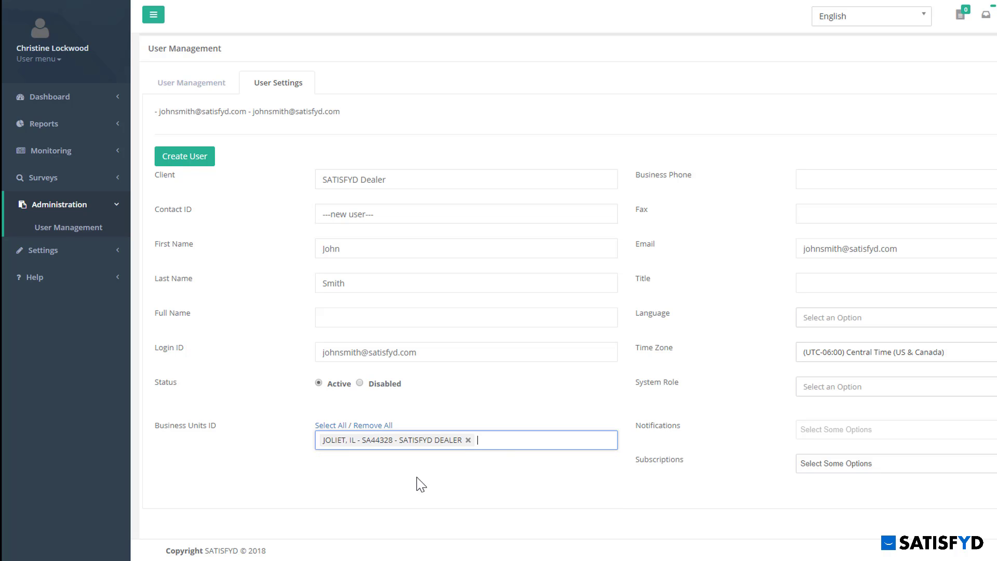
{"action": "left_click", "coordinate": [509, 439]}
{"action": "left_click", "coordinate": [463, 510]}
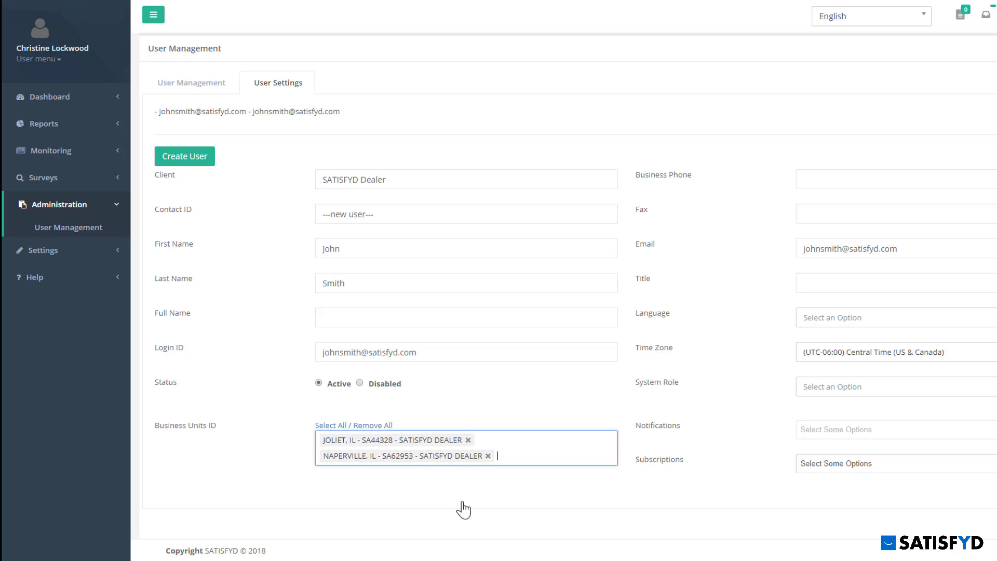
{"action": "left_click", "coordinate": [527, 501]}
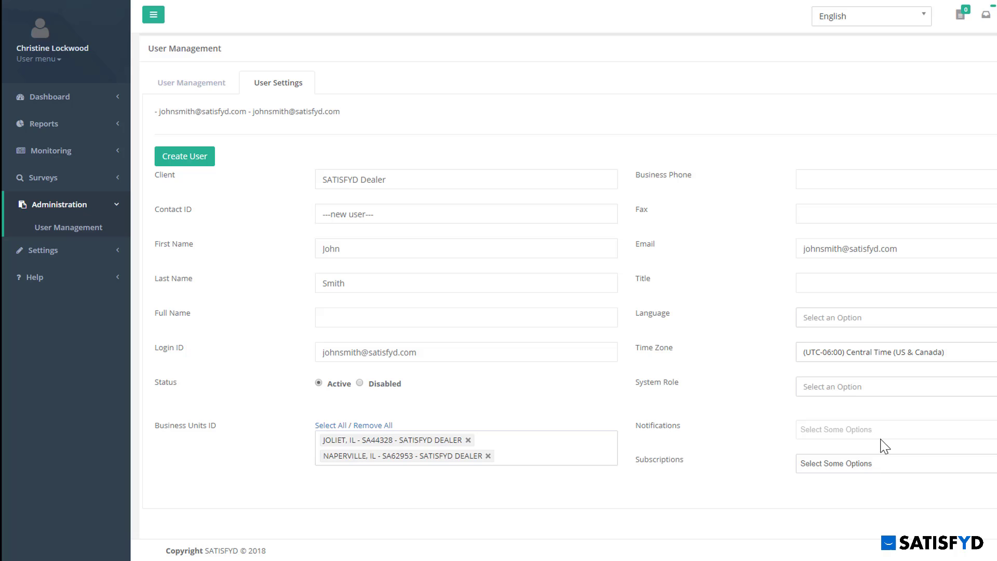
{"action": "left_click", "coordinate": [861, 388]}
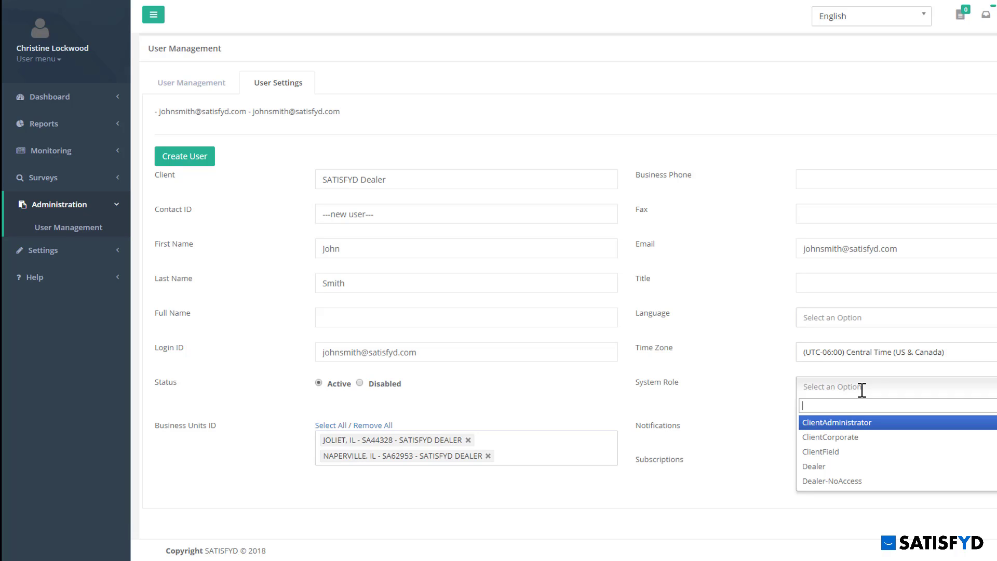
{"action": "left_click", "coordinate": [853, 470]}
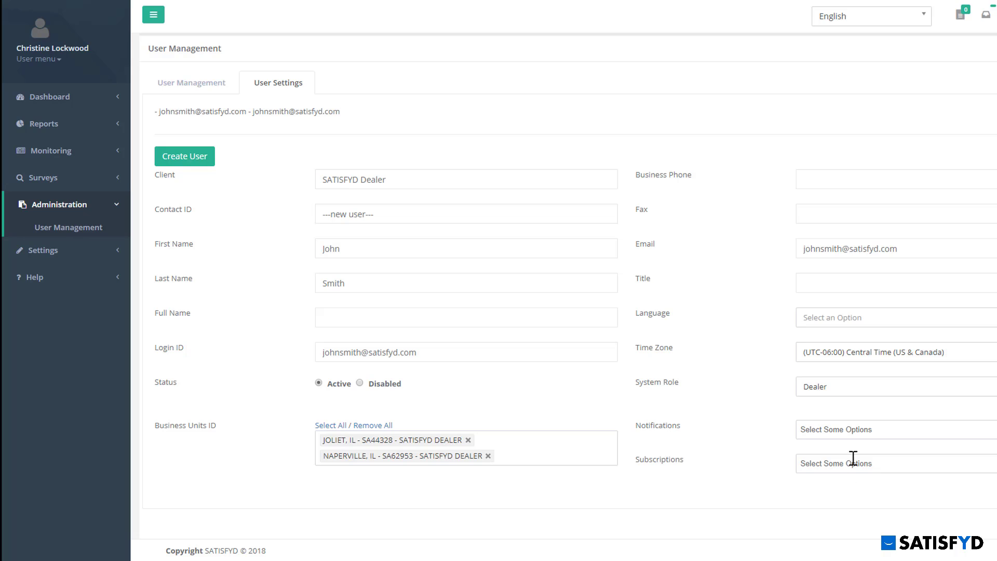
- Add the Weekly Issue & Survey Summary and Address Verification Alert notifications
{"action": "left_click", "coordinate": [894, 431]}
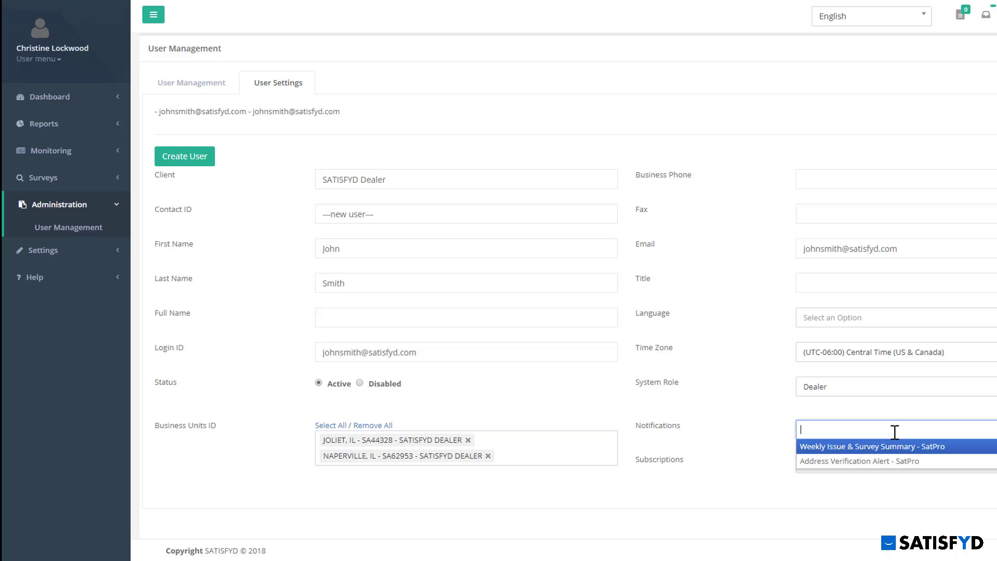
{"action": "left_click", "coordinate": [894, 450]}
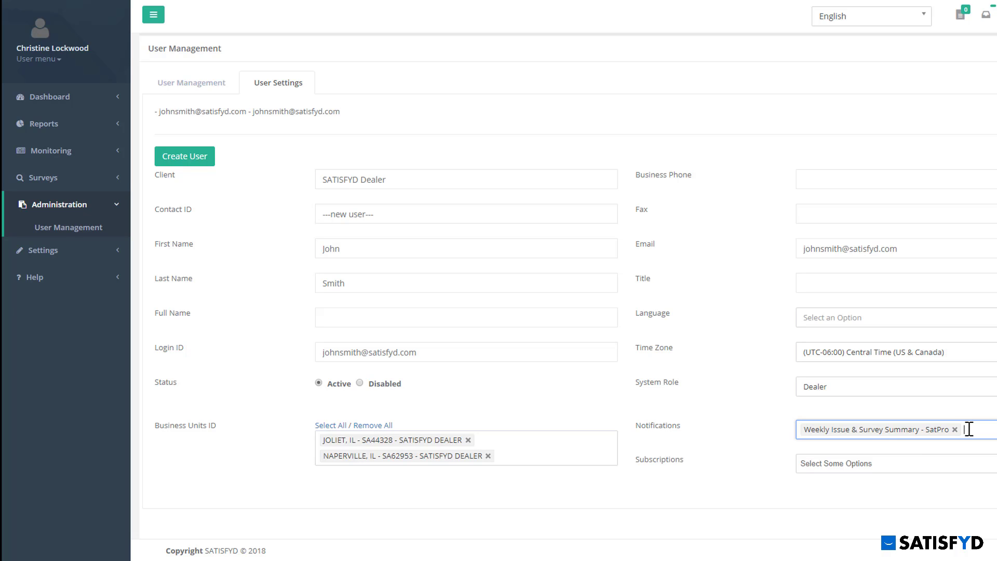
{"action": "left_click", "coordinate": [974, 429]}
{"action": "left_click", "coordinate": [907, 461]}
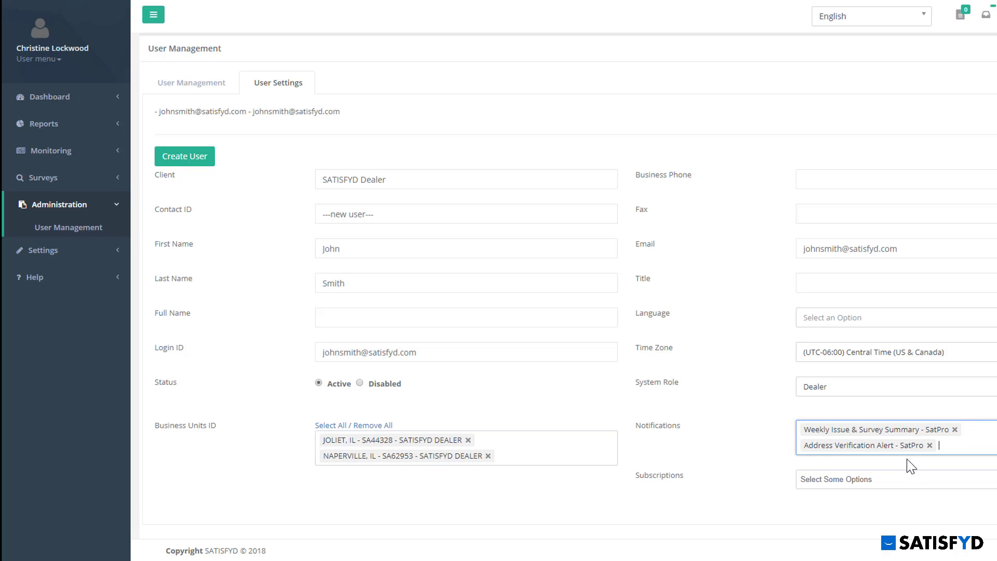
- Subscribe the user to Service surveys, create the account, and return to the user list
{"action": "left_click", "coordinate": [902, 476]}
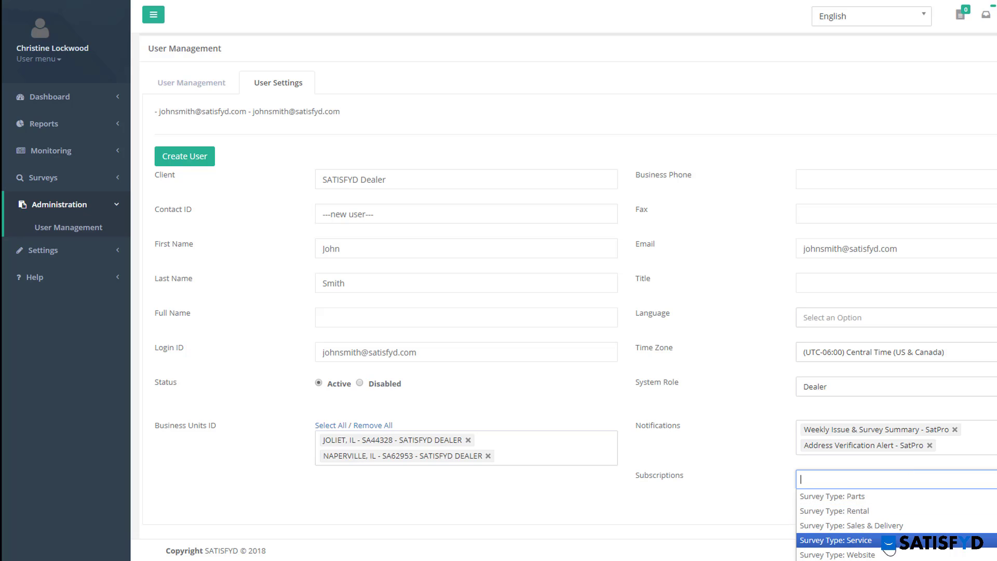
{"action": "left_click", "coordinate": [886, 540]}
{"action": "left_click", "coordinate": [878, 504]}
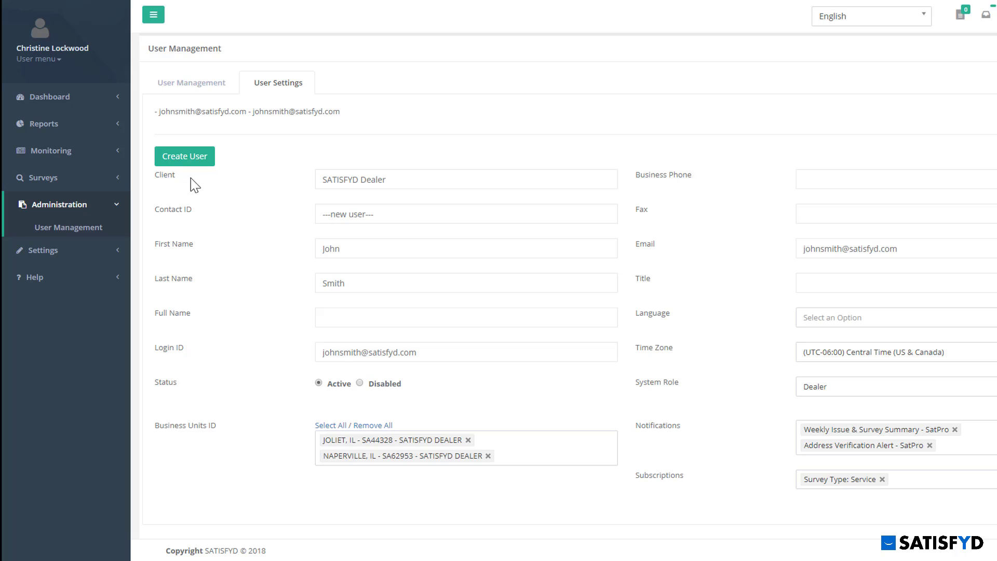
{"action": "left_click", "coordinate": [174, 156]}
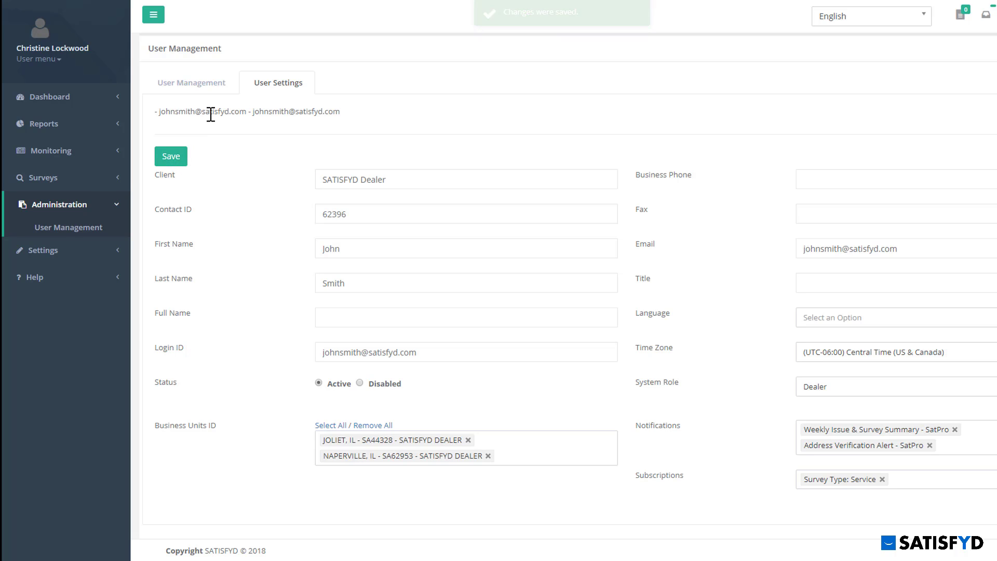
{"action": "left_click", "coordinate": [201, 95]}
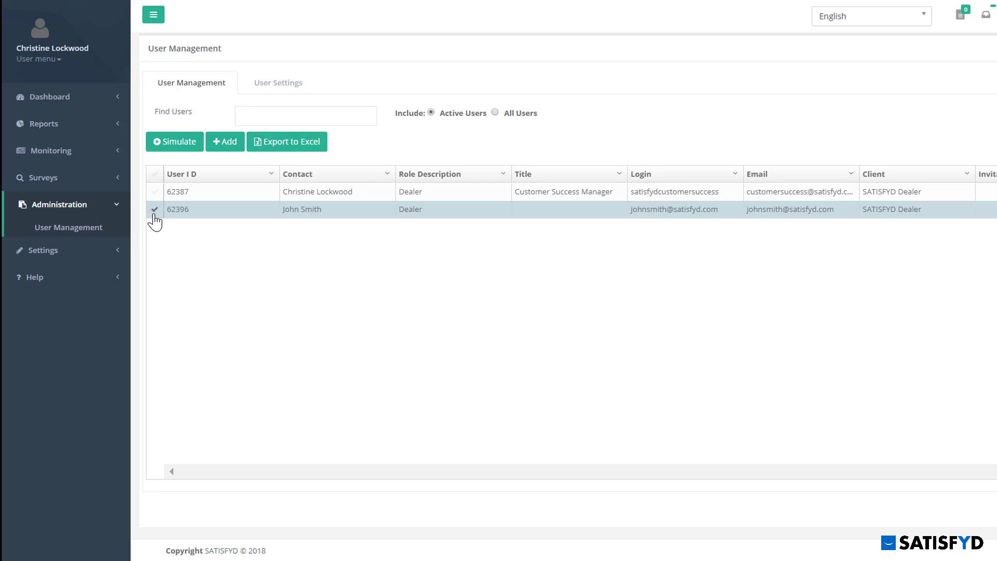
{"action": "left_click", "coordinate": [180, 147]}
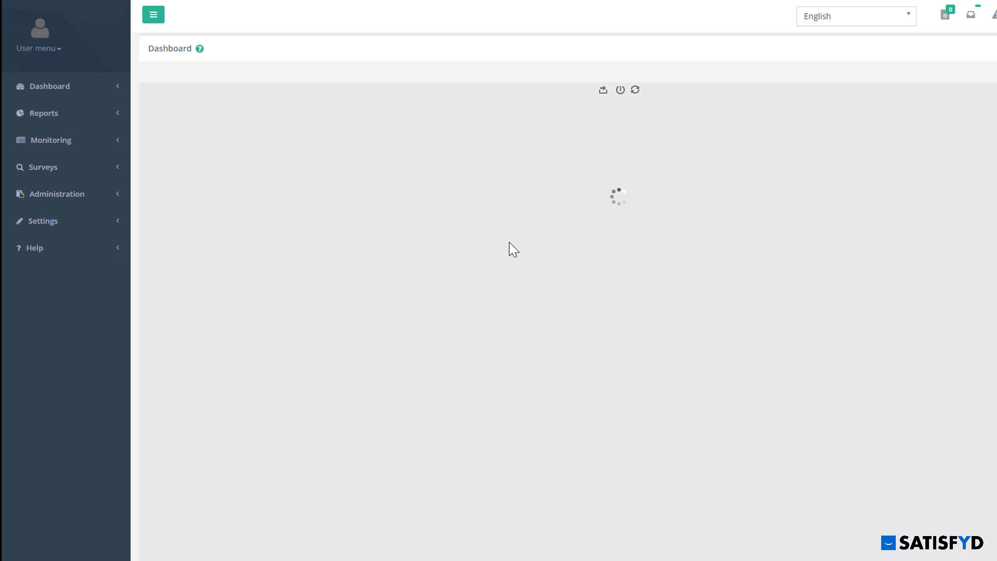
{"action": "left_click", "coordinate": [374, 162]}
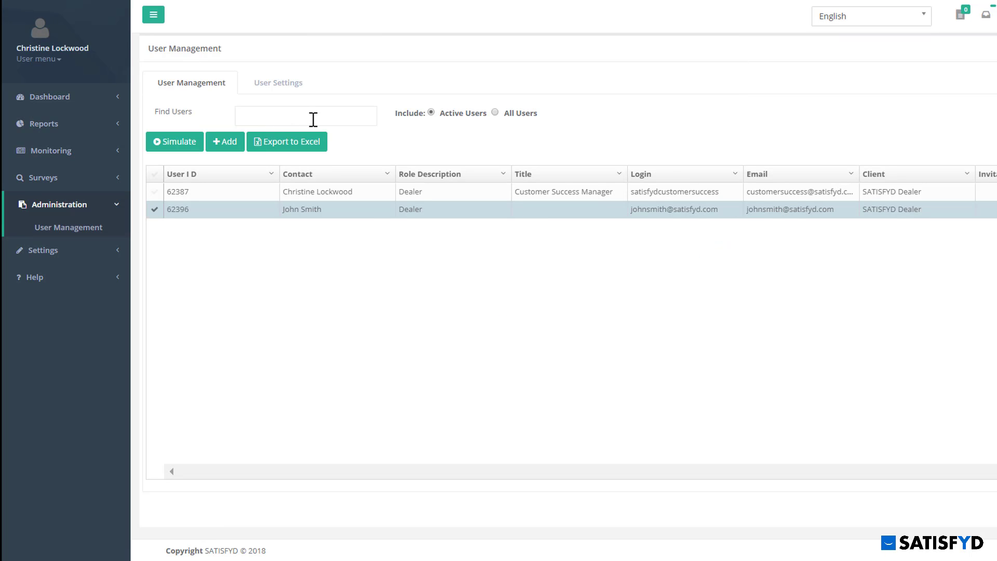
- Focus the user search box and open then dismiss the Contact column options
{"action": "left_click", "coordinate": [313, 119]}
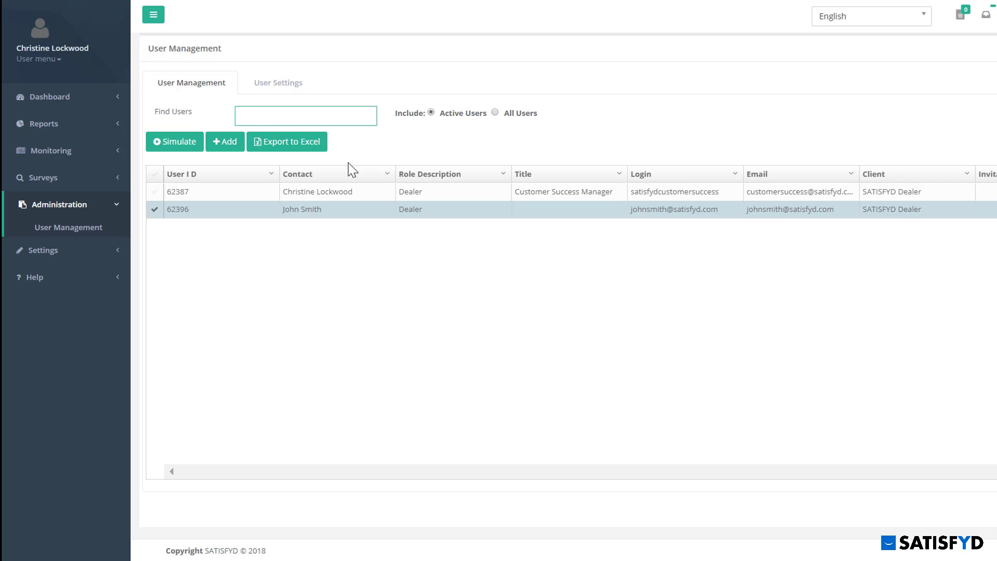
{"action": "left_click", "coordinate": [388, 174]}
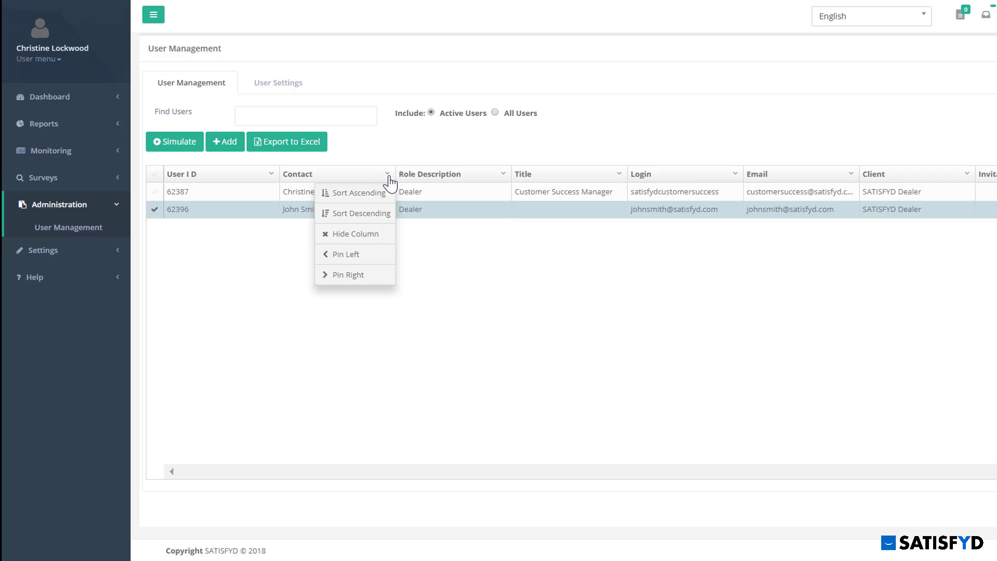
{"action": "left_click", "coordinate": [389, 179]}
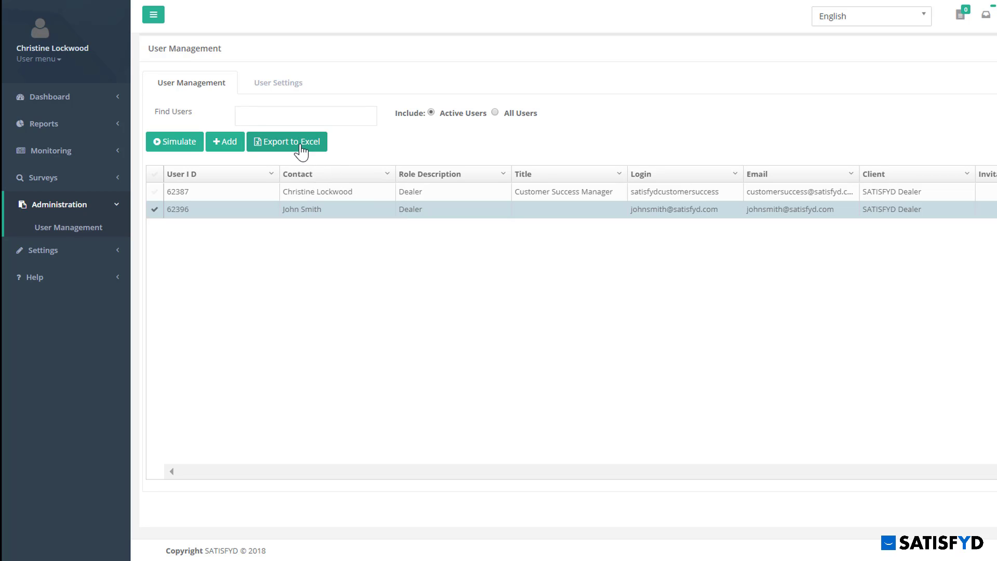
- Open the new Dealer user's settings and save them with status Disabled
{"action": "double_click", "coordinate": [221, 214]}
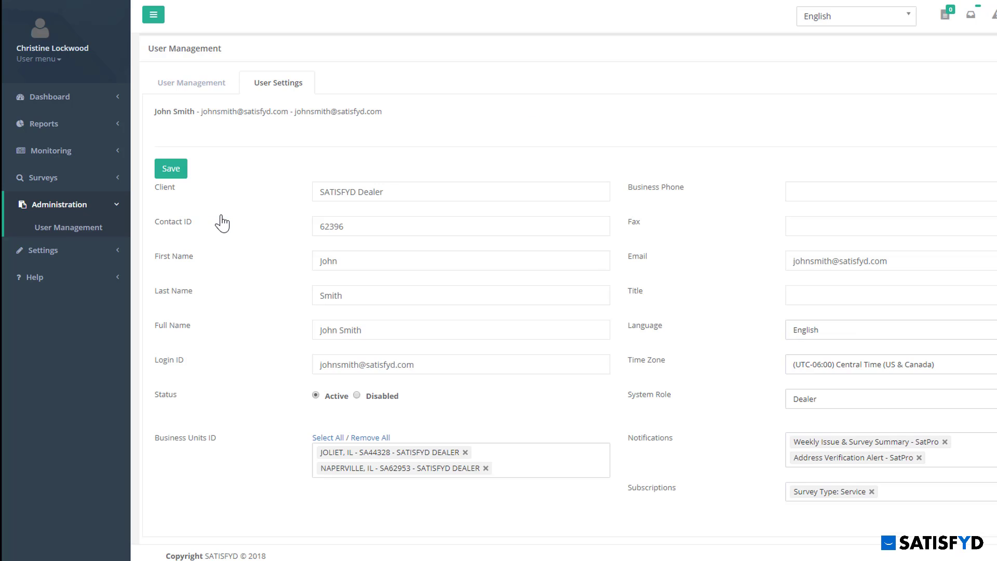
{"action": "scroll", "coordinate": [228, 231], "scroll_direction": "down", "scroll_amount": 1}
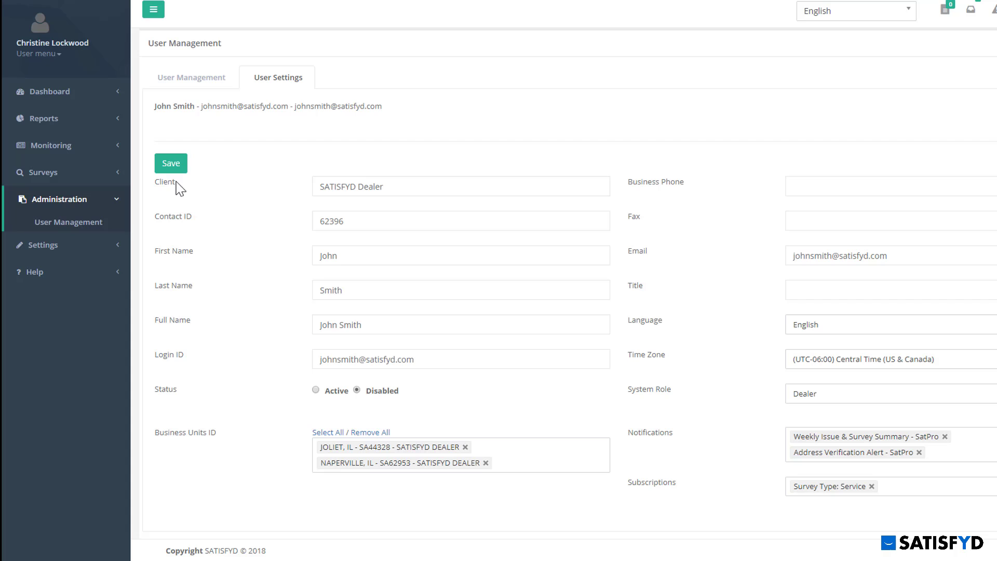
{"action": "left_click", "coordinate": [171, 164]}
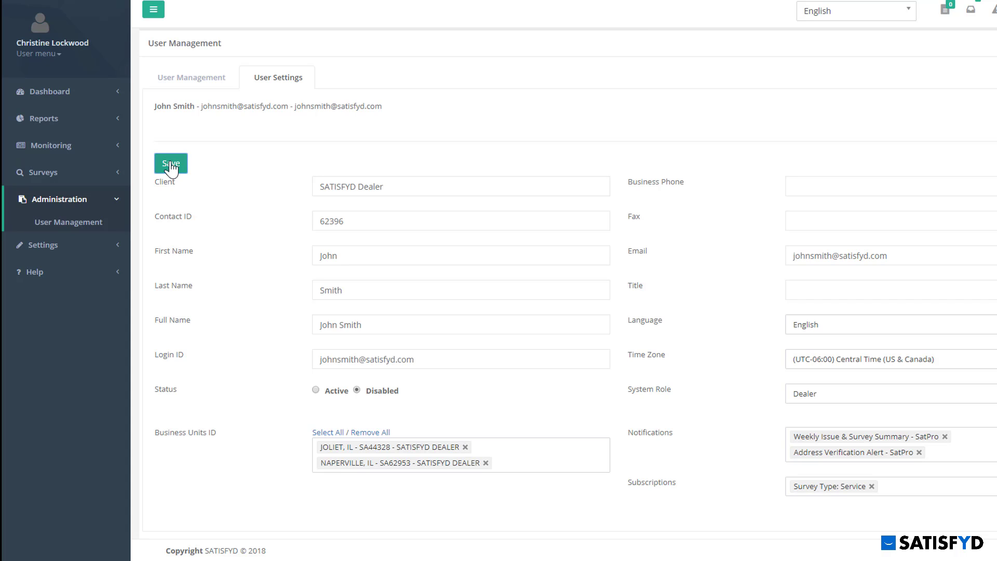